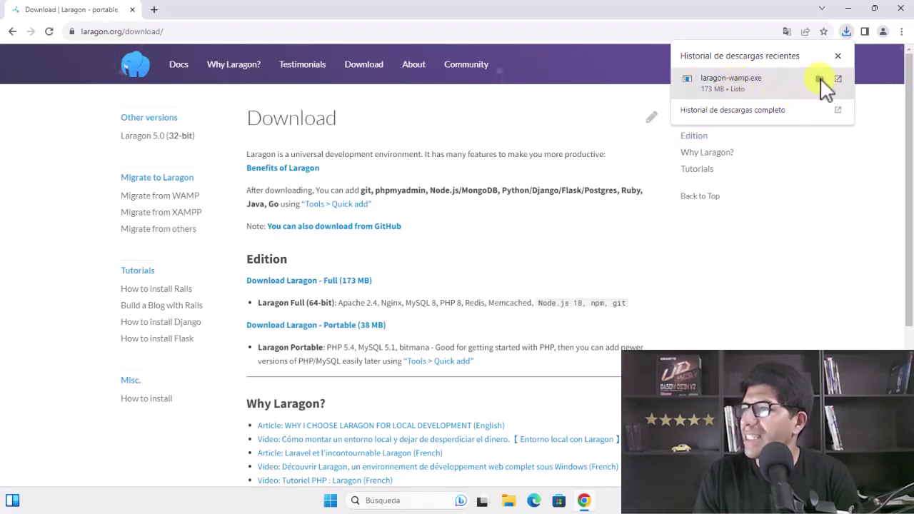
Run the downloaded laragon-wamp installer from its download folder as administrator and allow it to make changes to the device
click(821, 79)
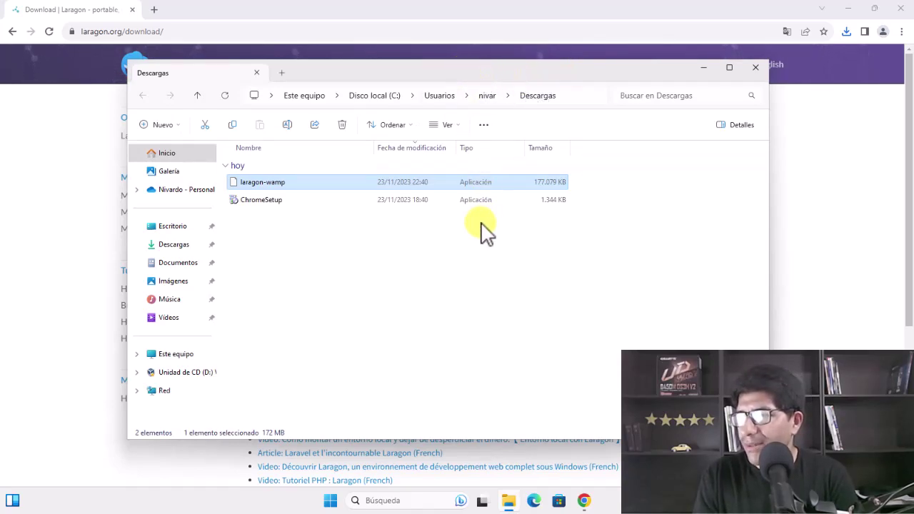
click(342, 243)
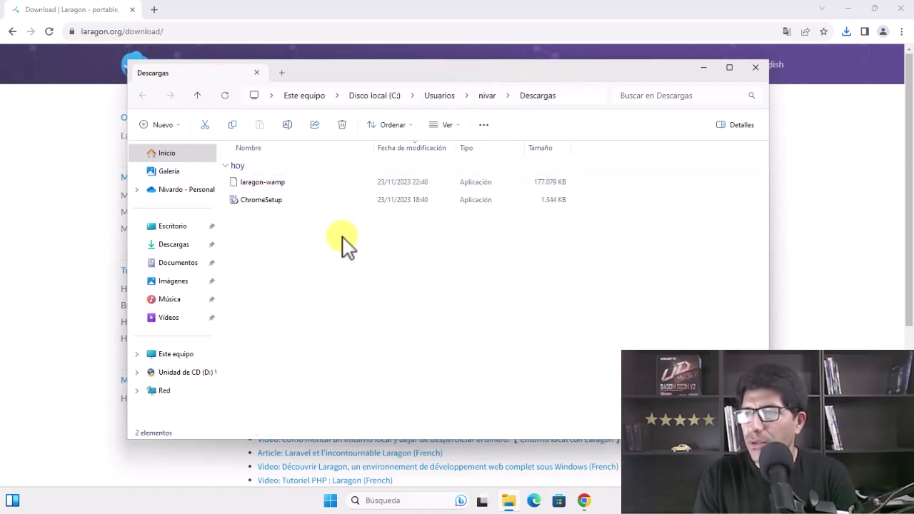
click(272, 182)
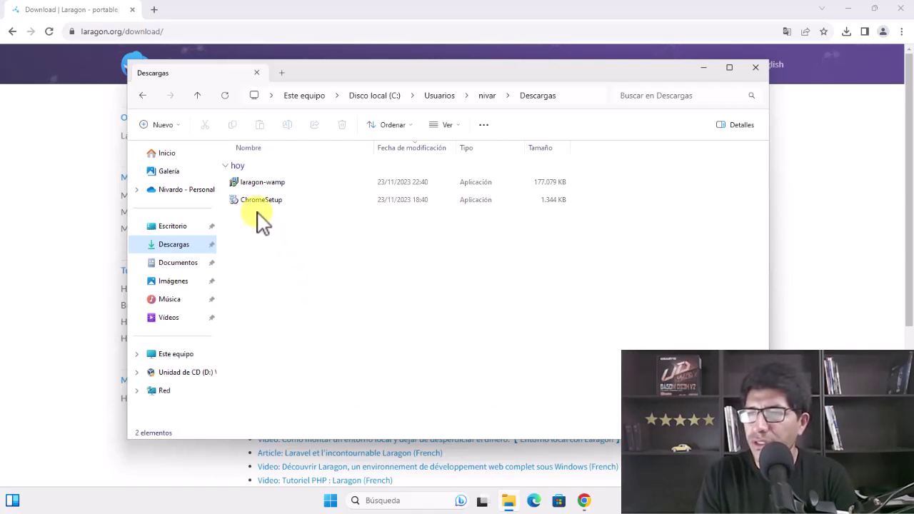
click(256, 184)
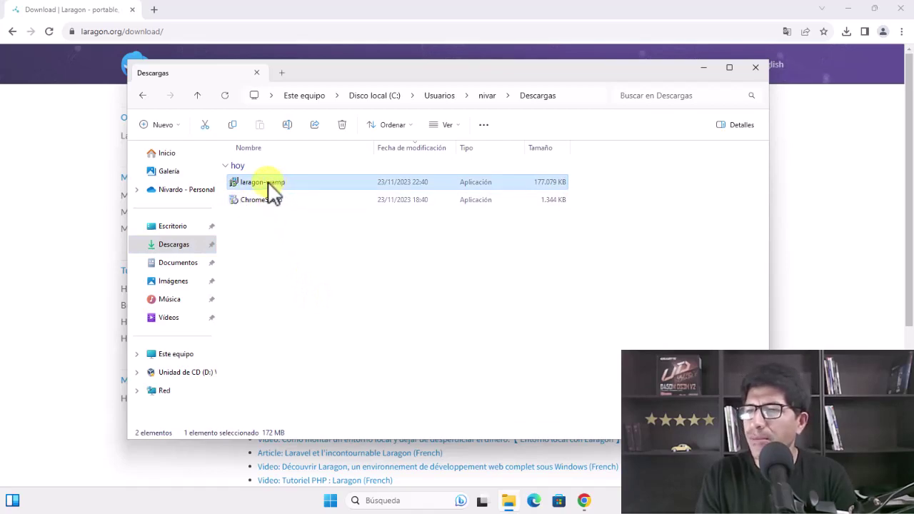
right_click(269, 185)
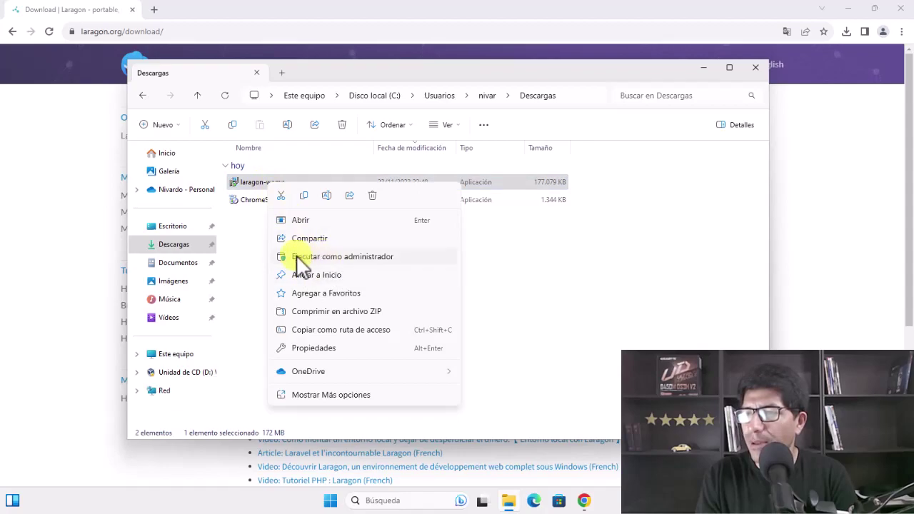
click(312, 257)
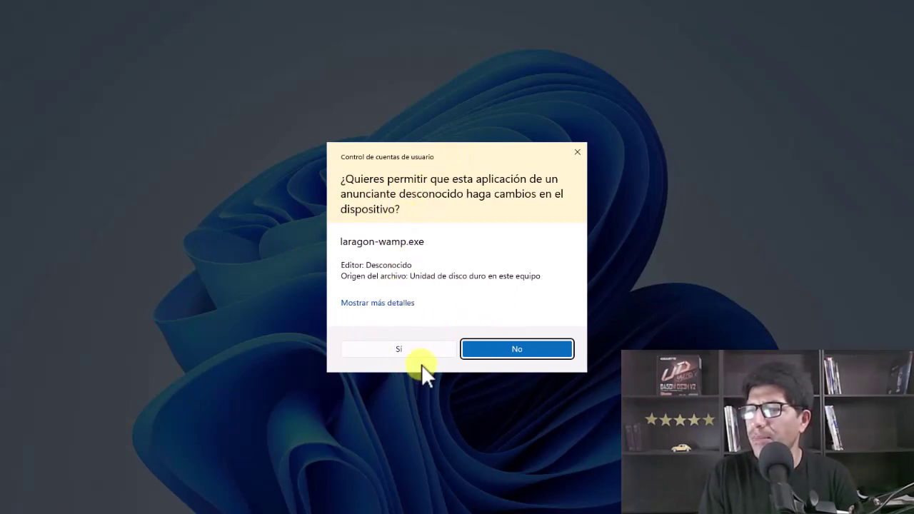
click(399, 348)
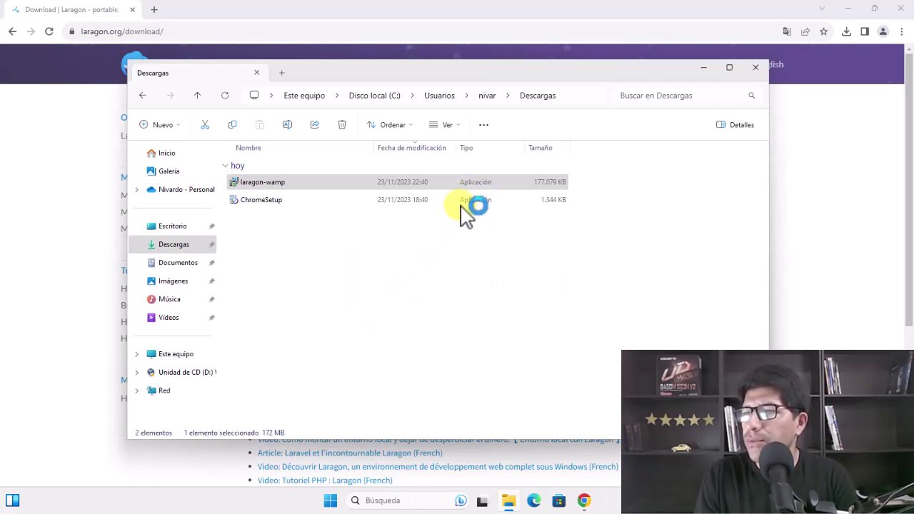
Set the setup language to Español and start the Laragon installation wizard
mouse_move(462, 201)
mouse_down()
mouse_move(459, 221)
mouse_move(460, 185)
mouse_up()
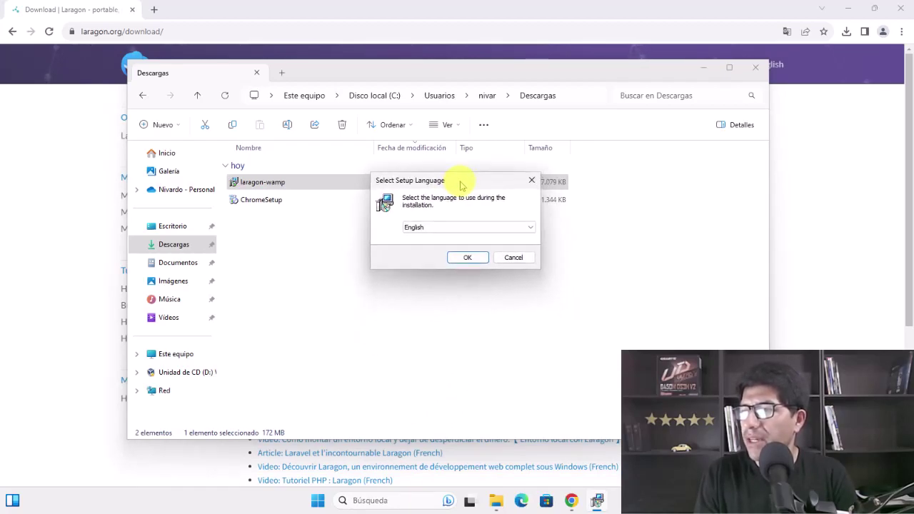
click(530, 227)
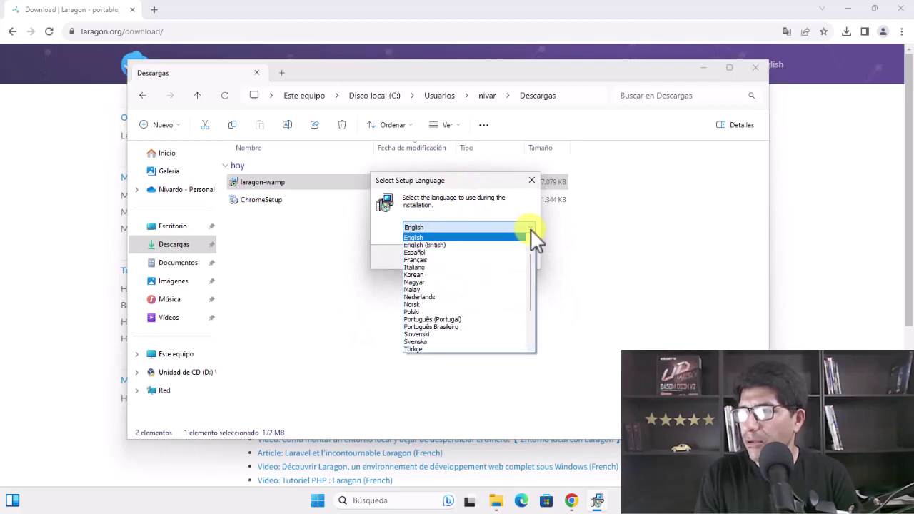
click(423, 252)
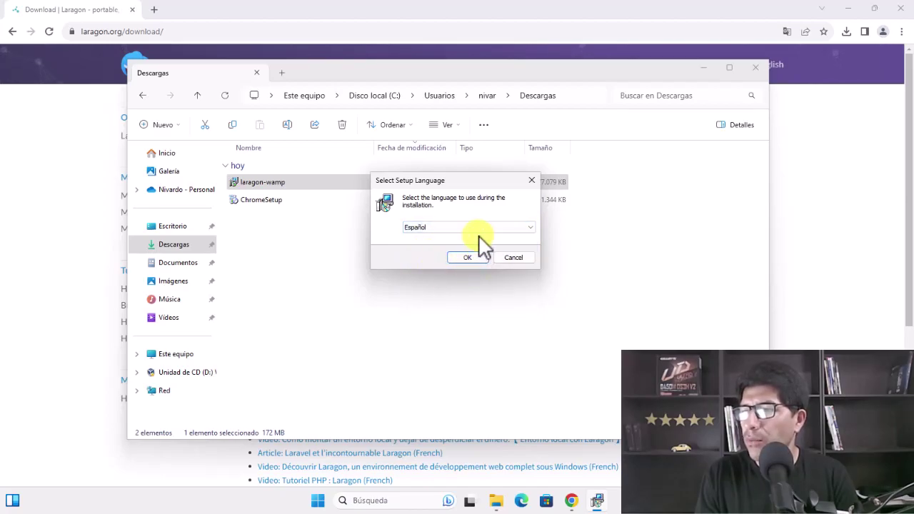
click(471, 258)
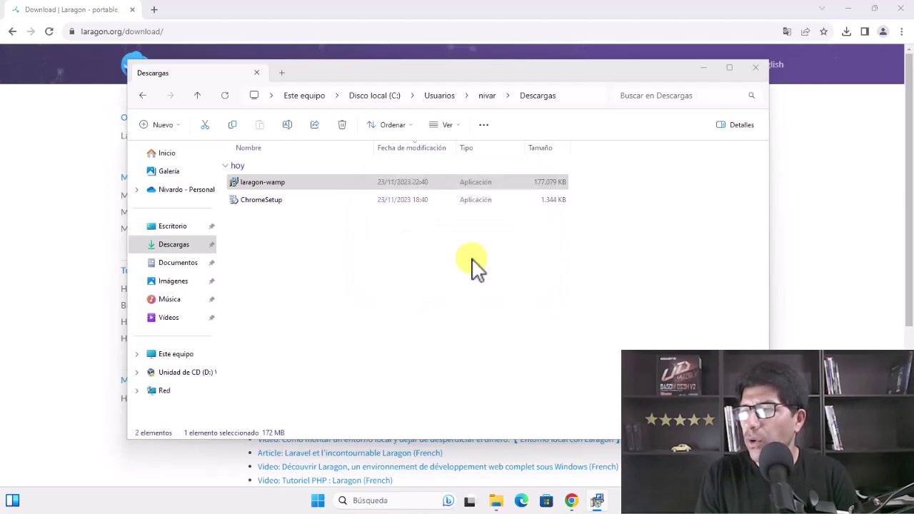
Keep C:\laragon as the destination folder and disable adding Notepad++ & Terminal to the Right-Click Menu
mouse_move(453, 153)
mouse_down()
mouse_move(421, 163)
mouse_move(442, 184)
mouse_move(443, 163)
mouse_up()
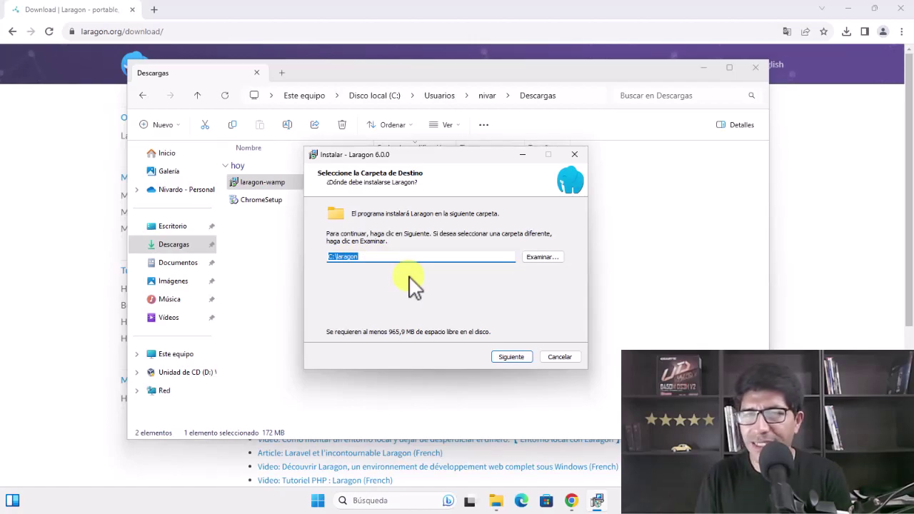
click(510, 354)
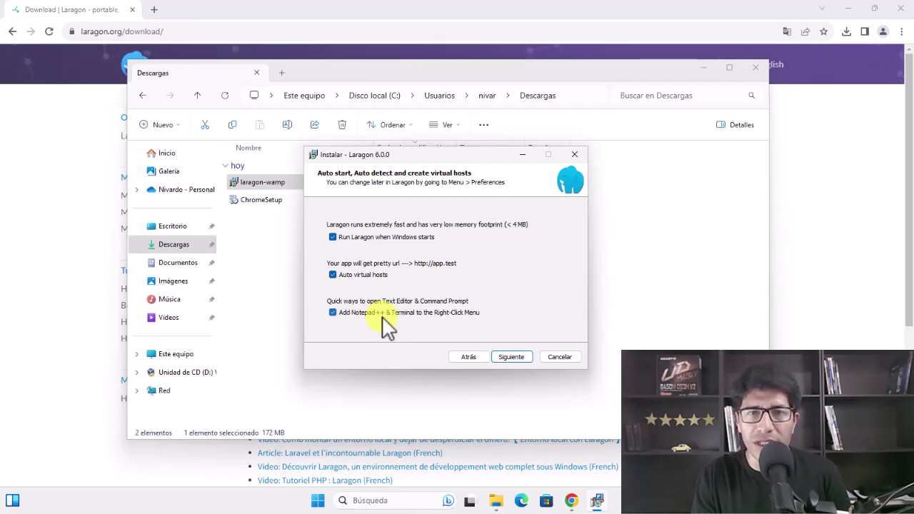
click(333, 313)
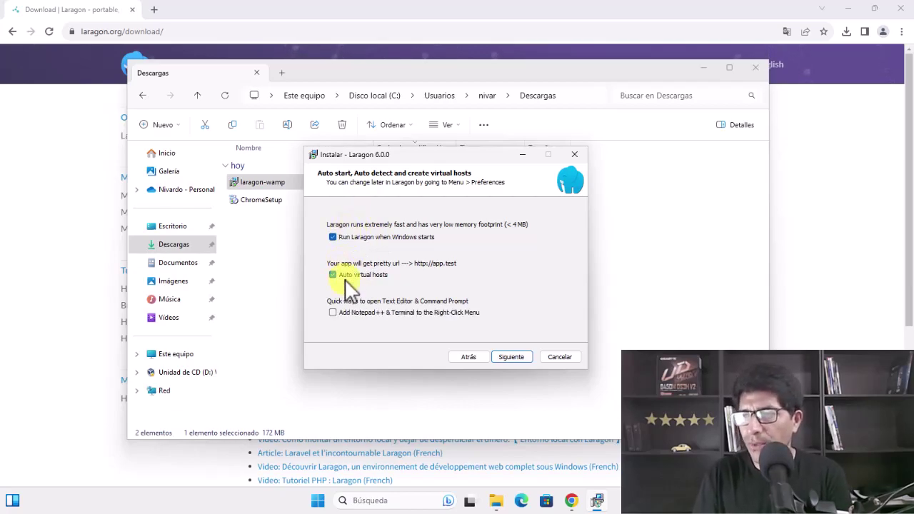
click(511, 356)
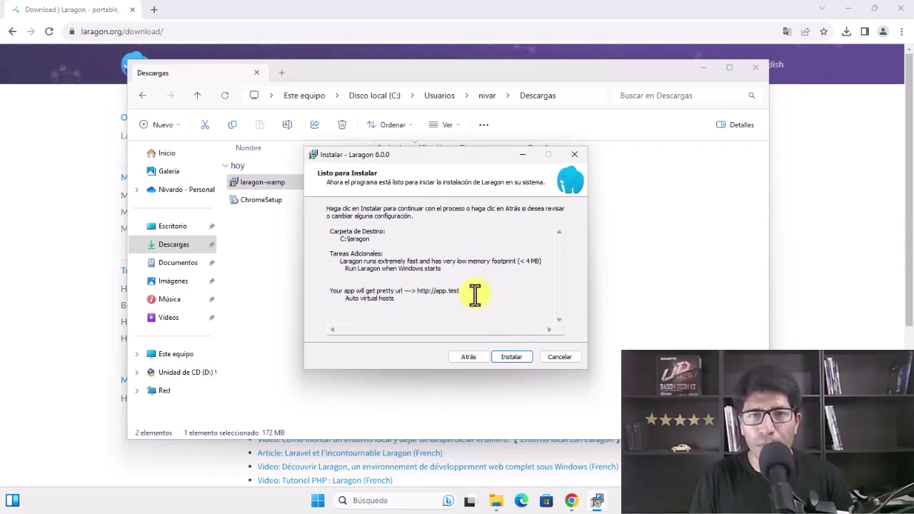
Install Laragon and finish the setup with the Run Laragon option turned off
click(514, 356)
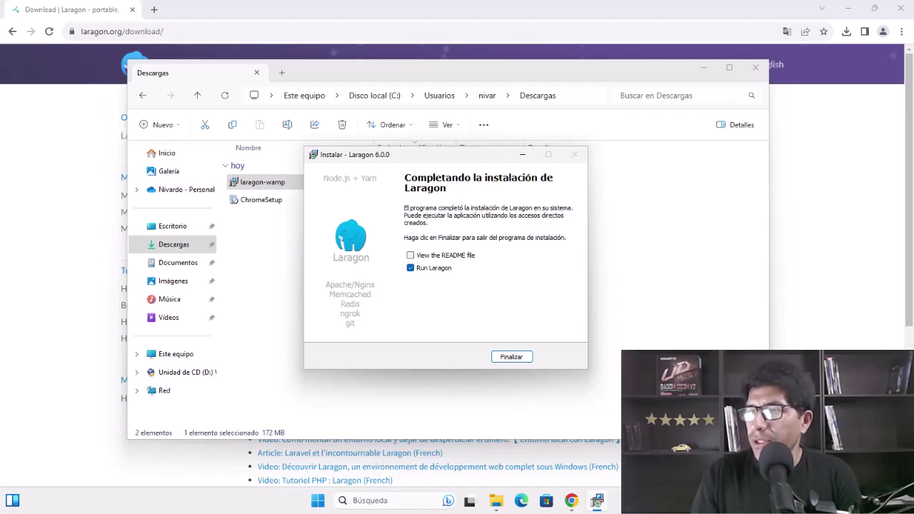
click(412, 268)
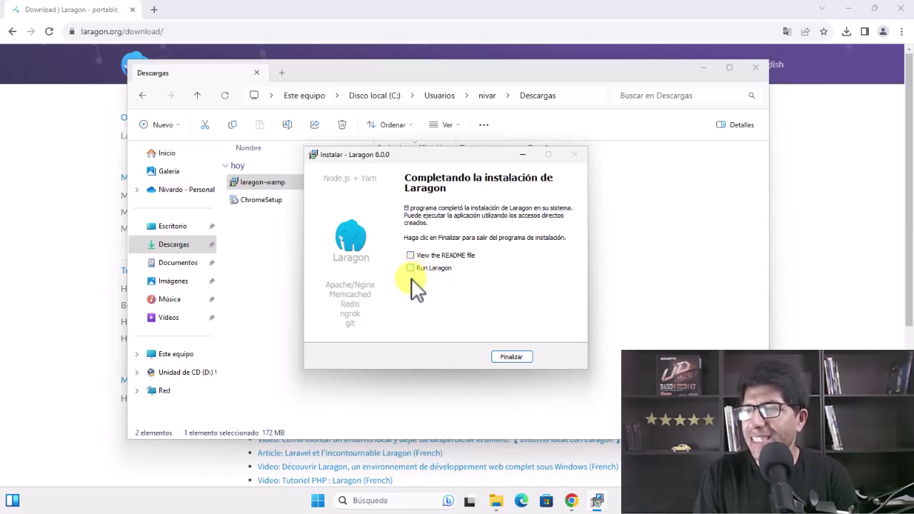
click(513, 358)
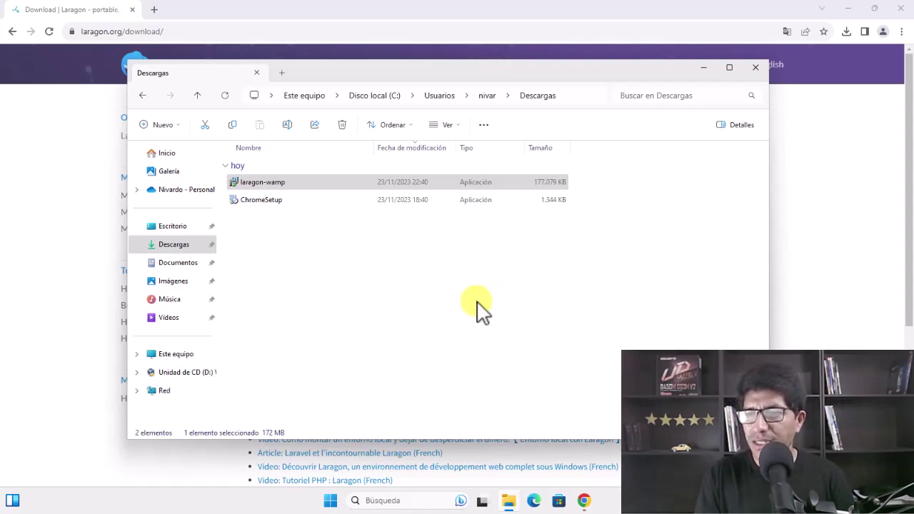
Create a desktop shortcut to the laragon folder on Disco local (C:)
click(163, 355)
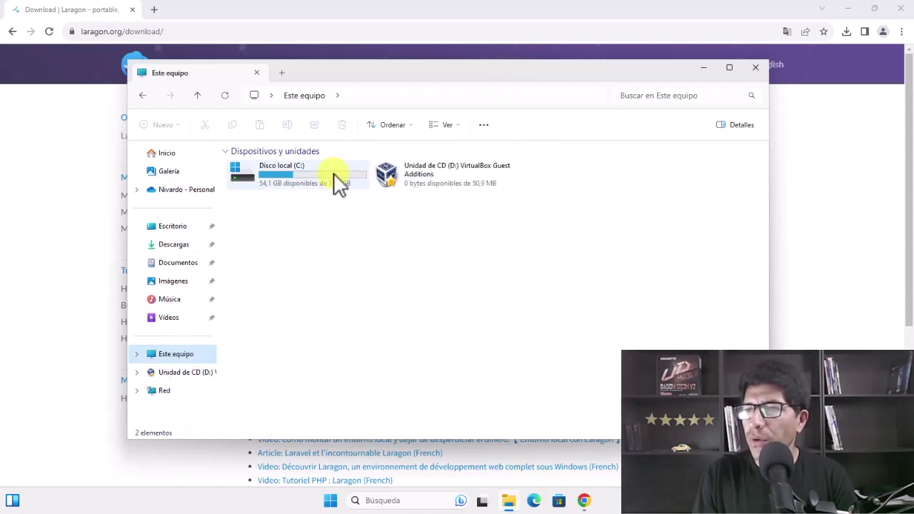
double_click(279, 177)
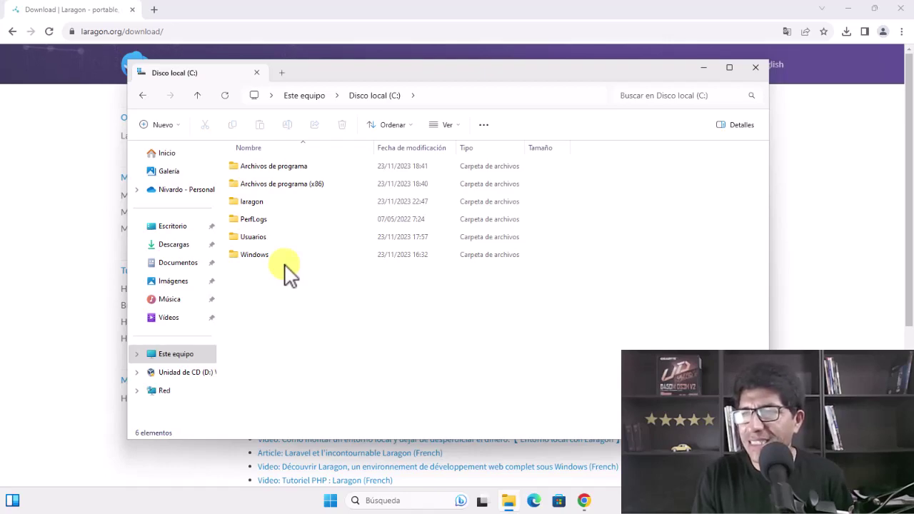
click(248, 202)
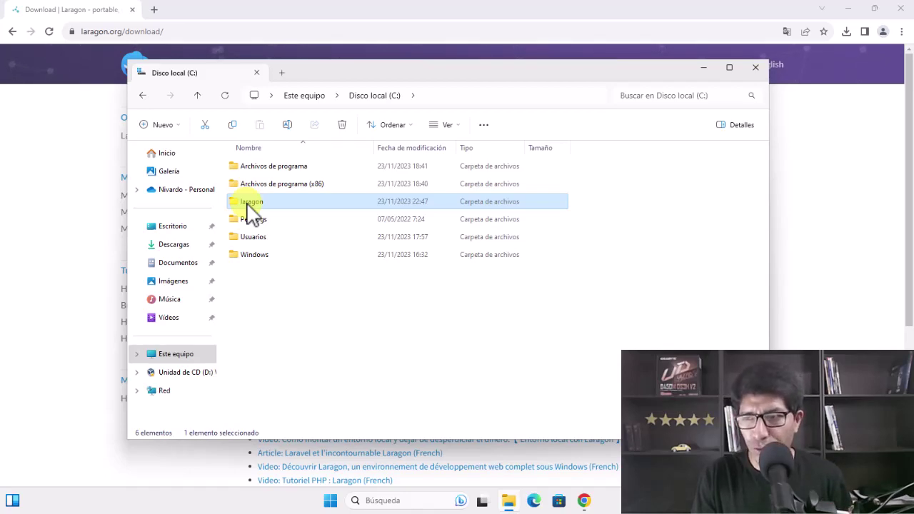
click(250, 204)
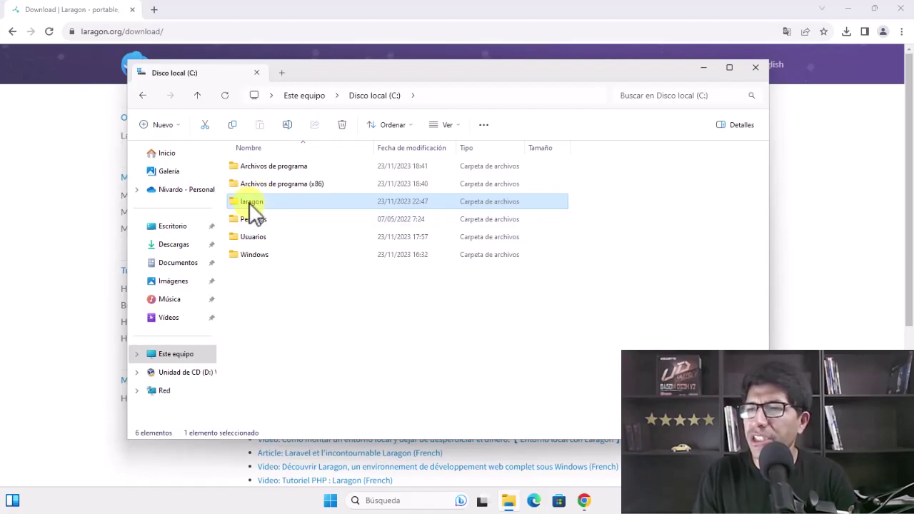
right_click(250, 204)
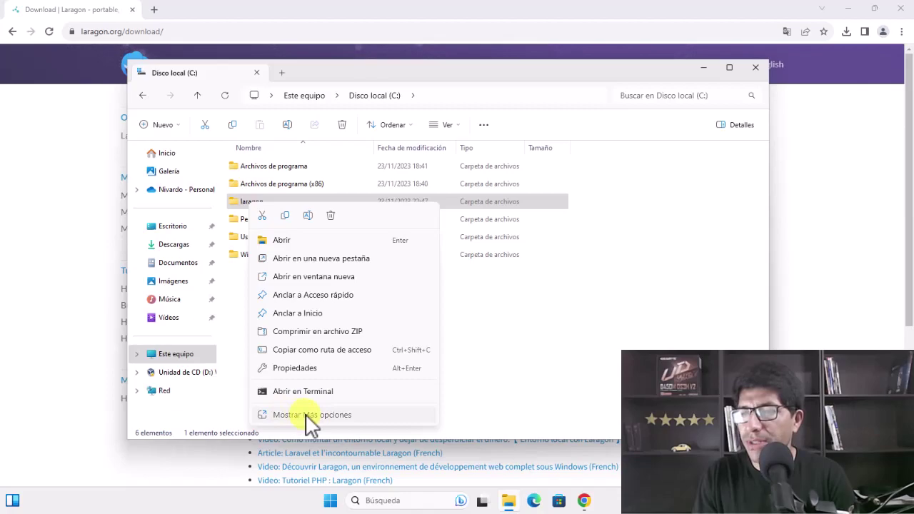
key(Escape)
key(shift+F10)
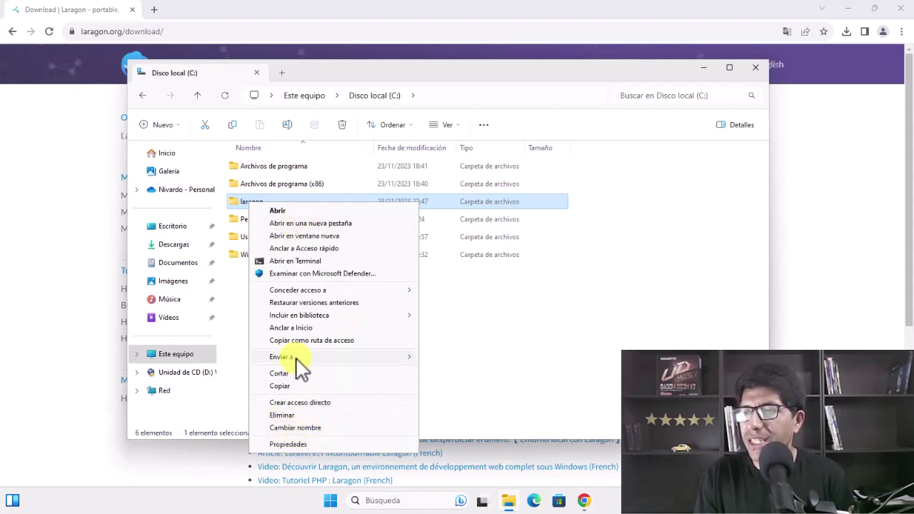
mouse_move(318, 360)
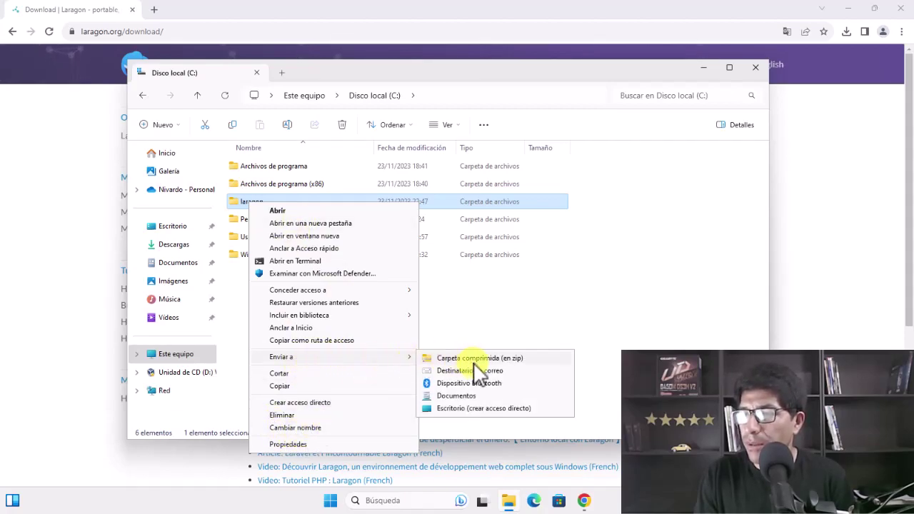
click(453, 410)
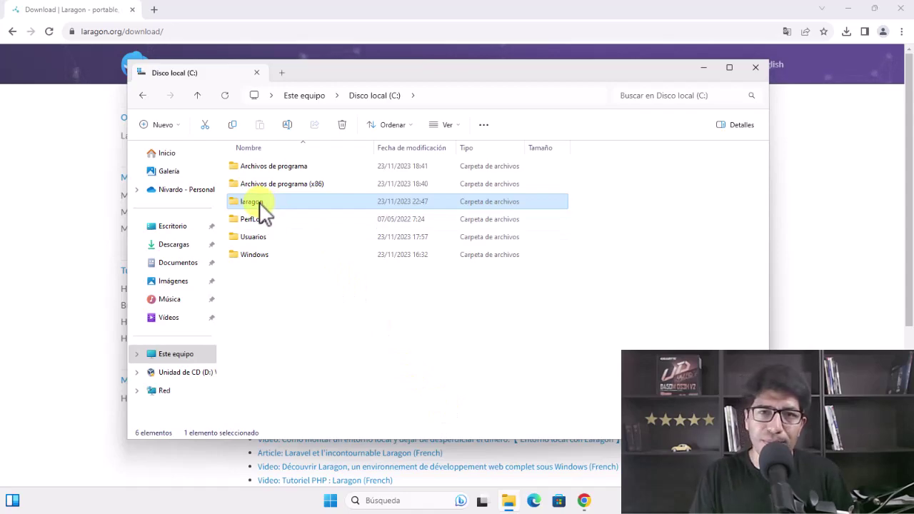
Close the Disco local (C:) folder window and minimize the browser to show the desktop
mouse_move(261, 209)
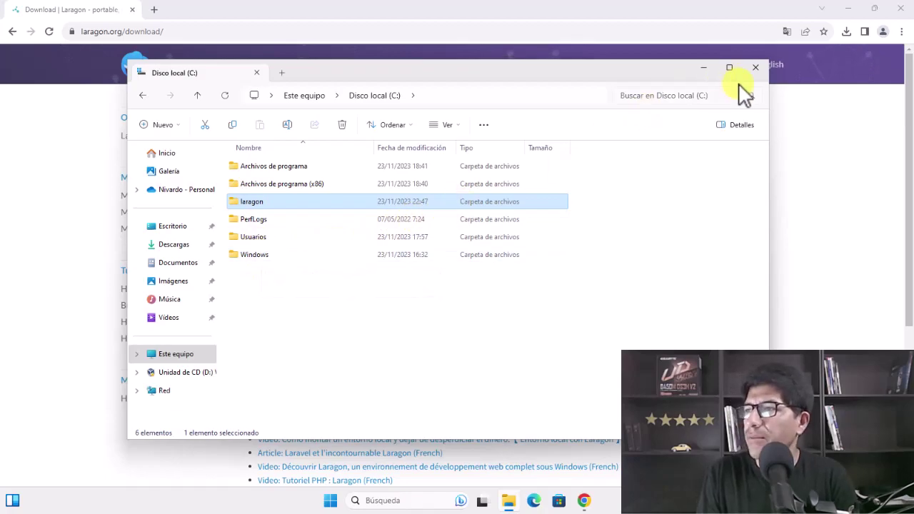
click(756, 69)
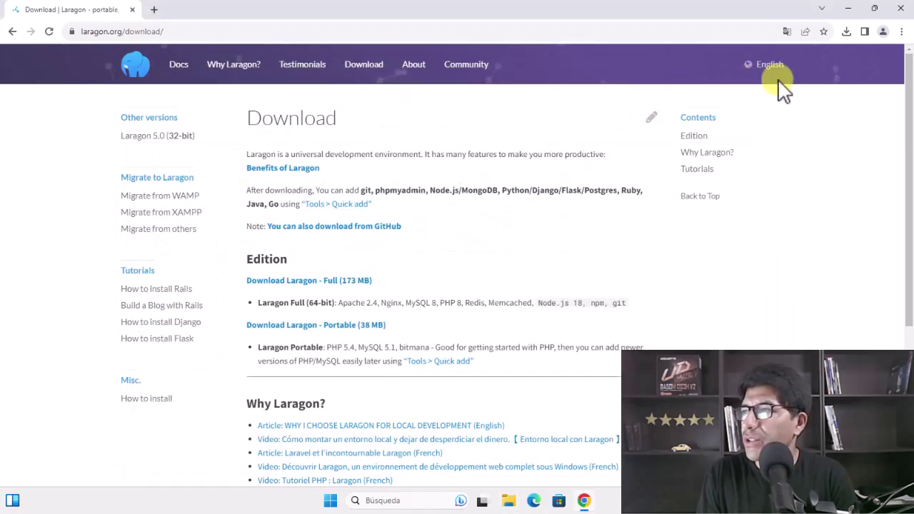
click(849, 9)
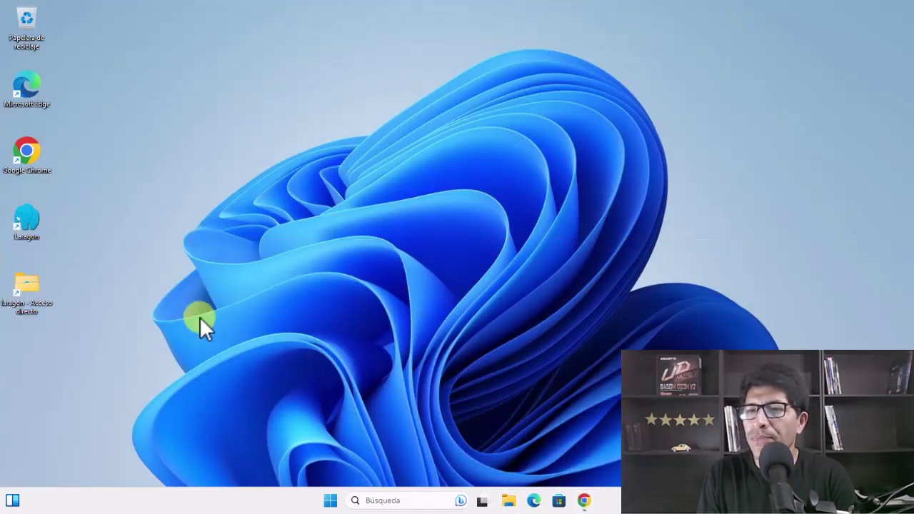
Rename the laragon folder shortcut on the desktop to Laragon
right_click(29, 309)
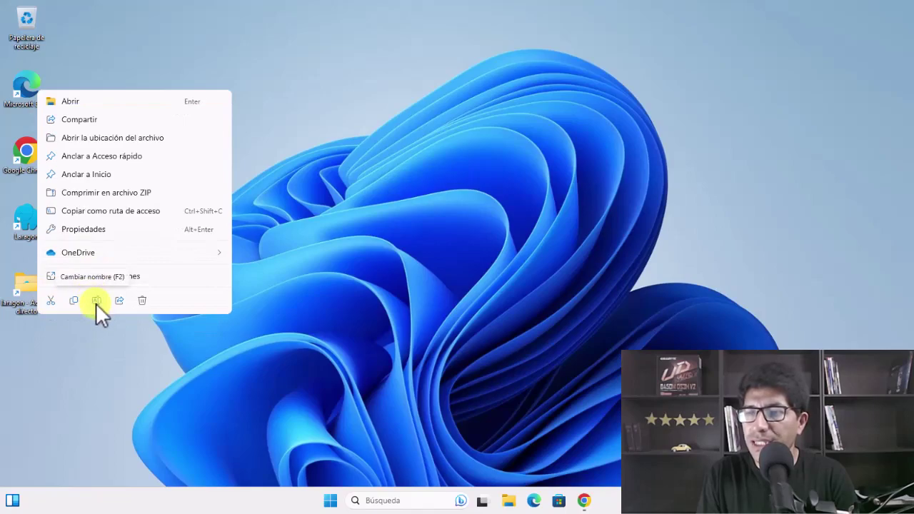
click(95, 303)
drag(40, 311, 26, 303)
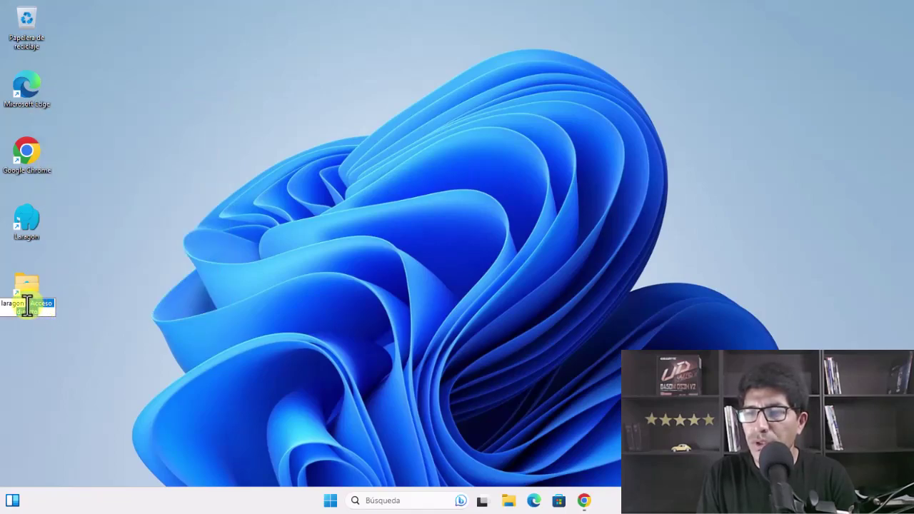
key(BackSpace)
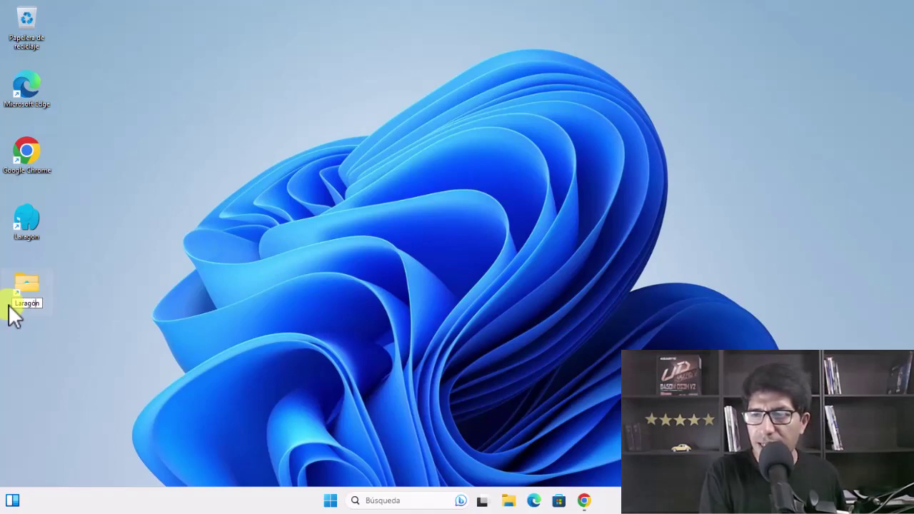
key(Return)
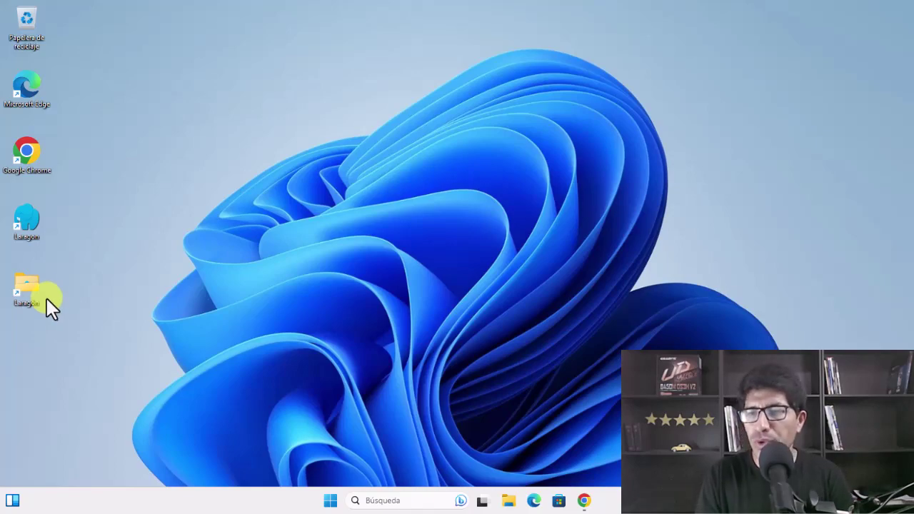
Open the Laragon folder through its desktop shortcut and locate the www folder inside it
double_click(27, 289)
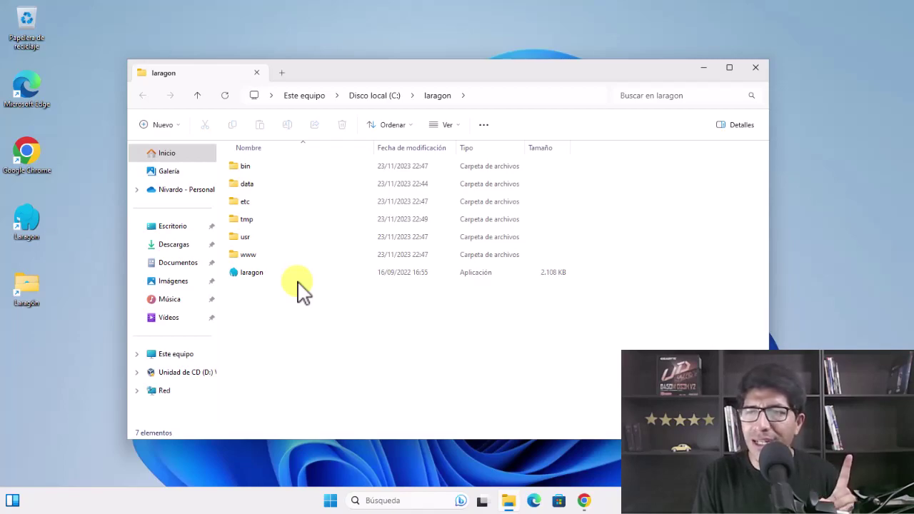
click(259, 256)
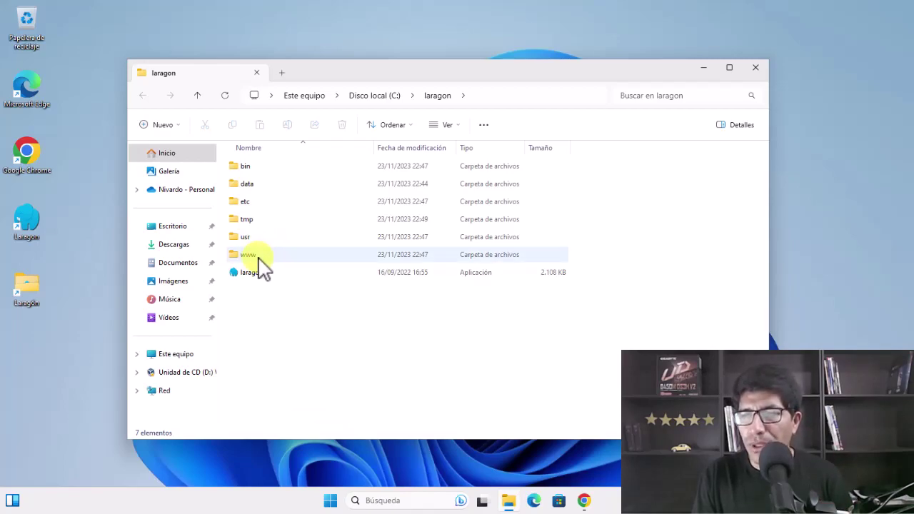
Set the laragon application in the laragon folder to run as administrator in its compatibility properties, and apply the change
mouse_move(259, 265)
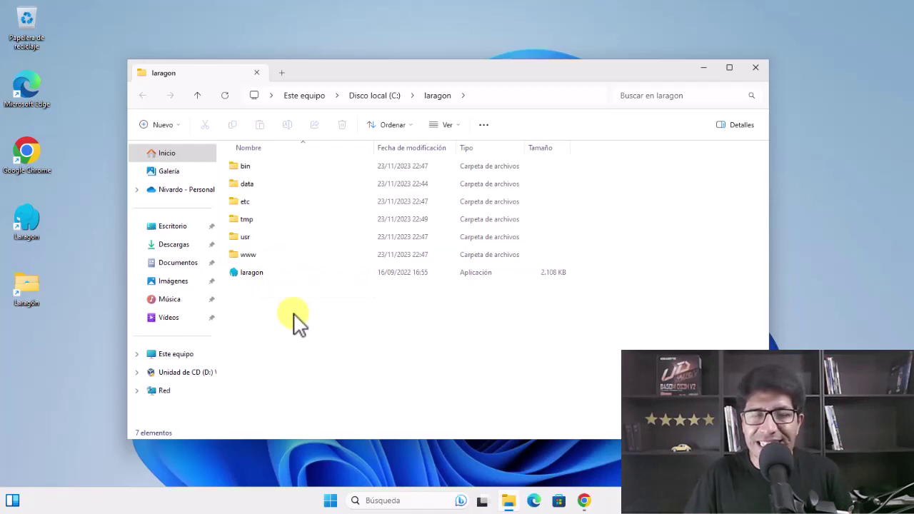
click(253, 276)
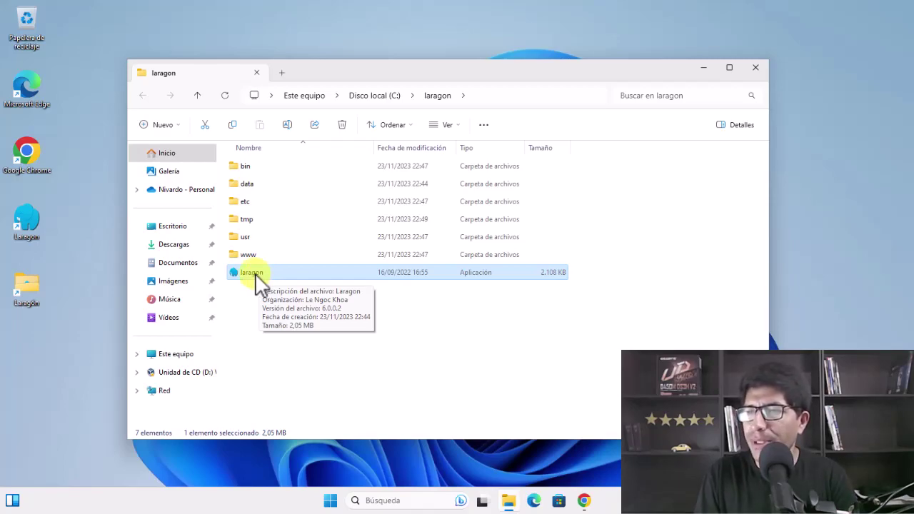
right_click(256, 281)
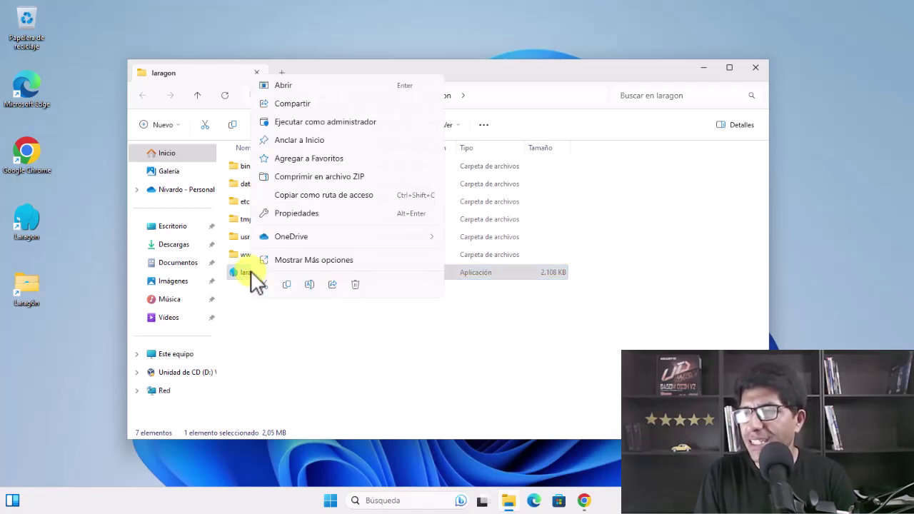
click(303, 262)
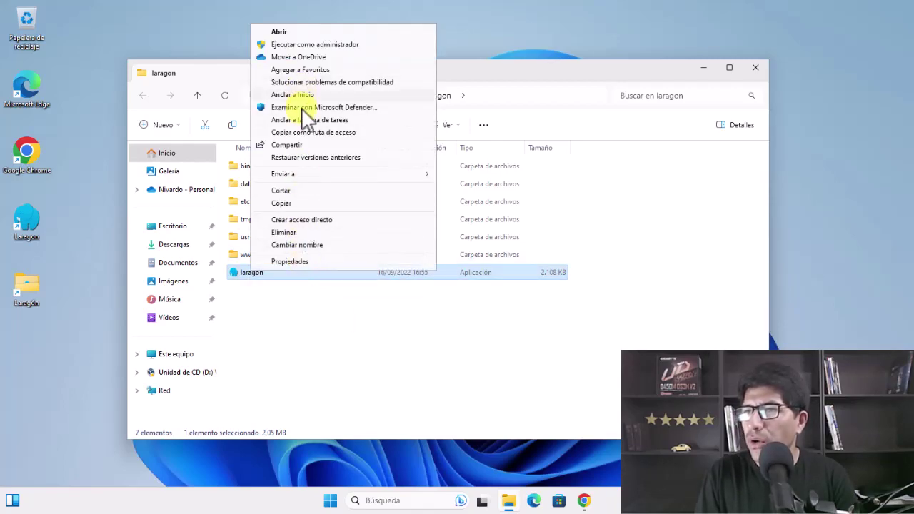
click(294, 262)
drag(361, 160, 368, 99)
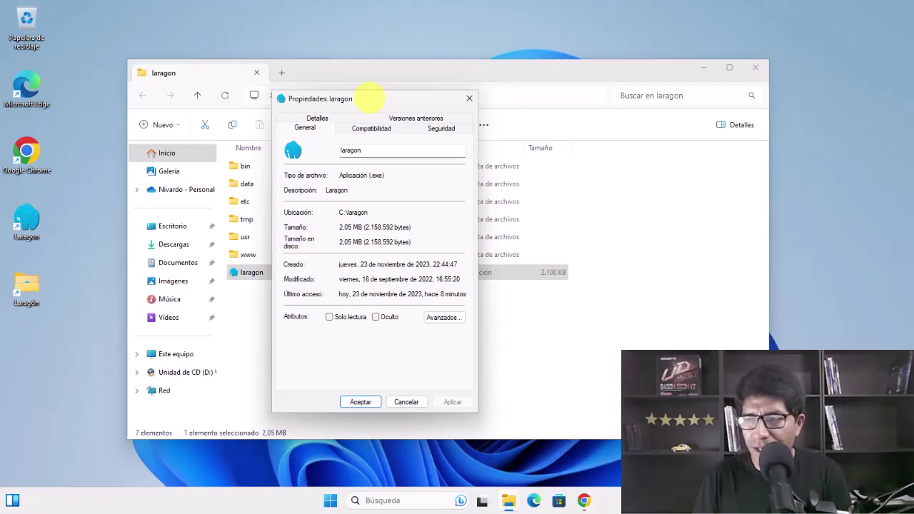
drag(370, 98, 395, 90)
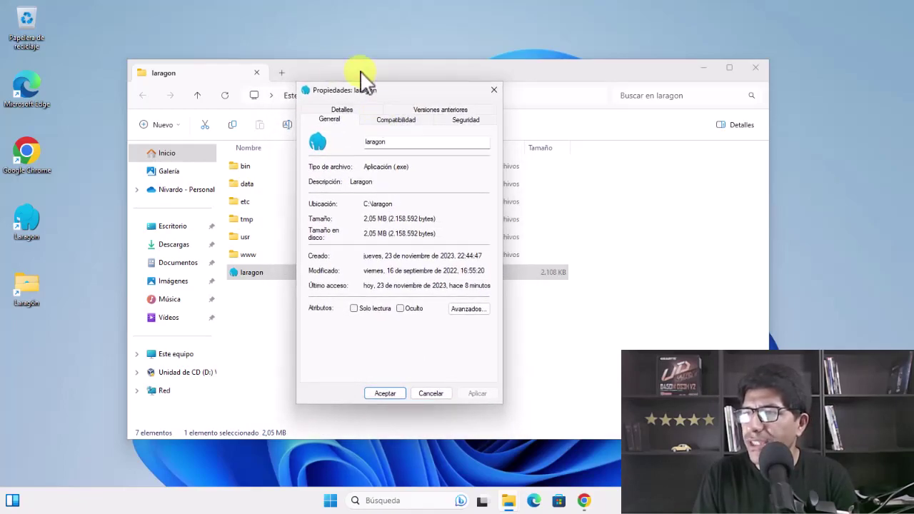
click(396, 121)
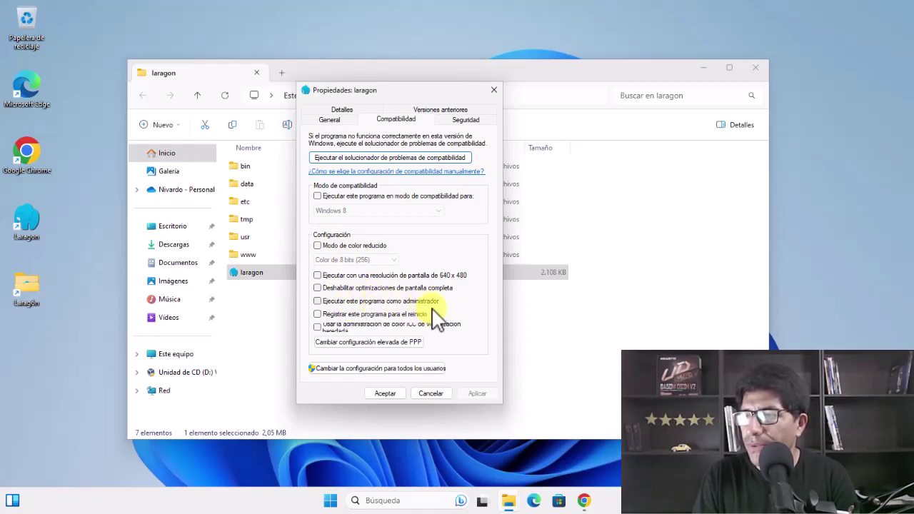
click(318, 301)
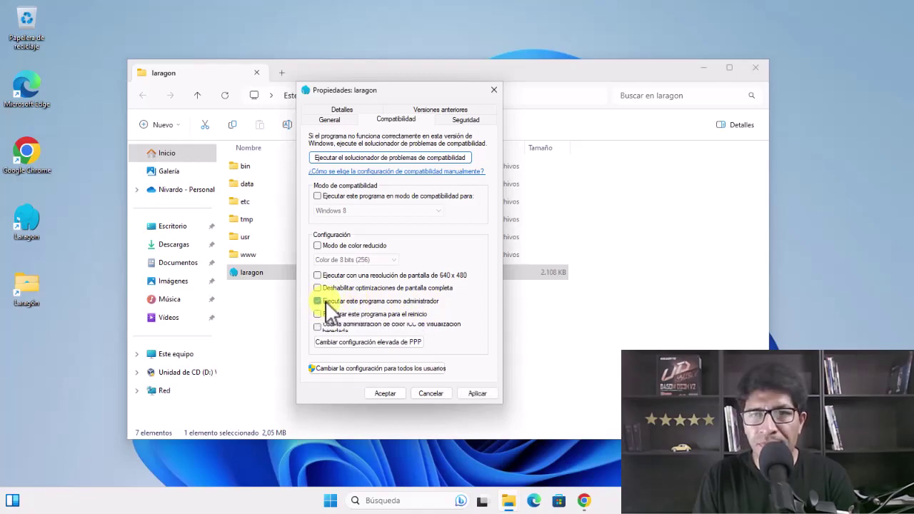
click(476, 394)
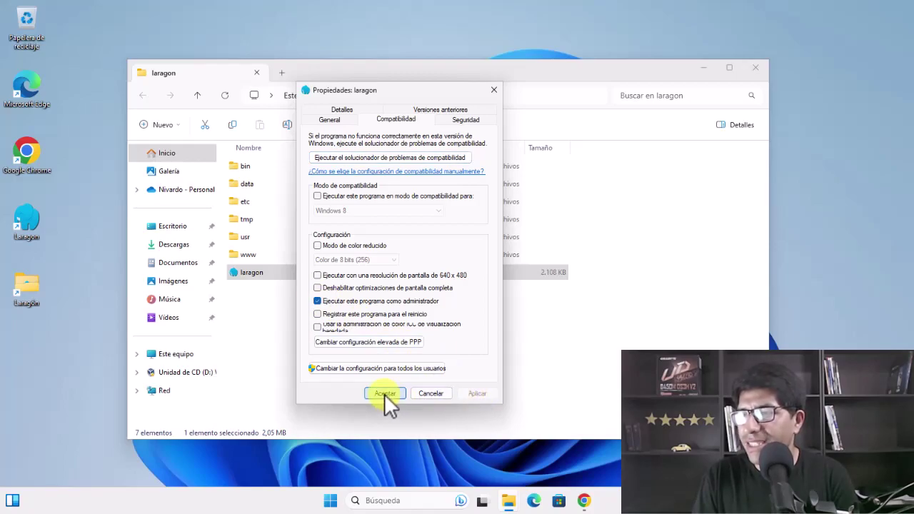
click(384, 394)
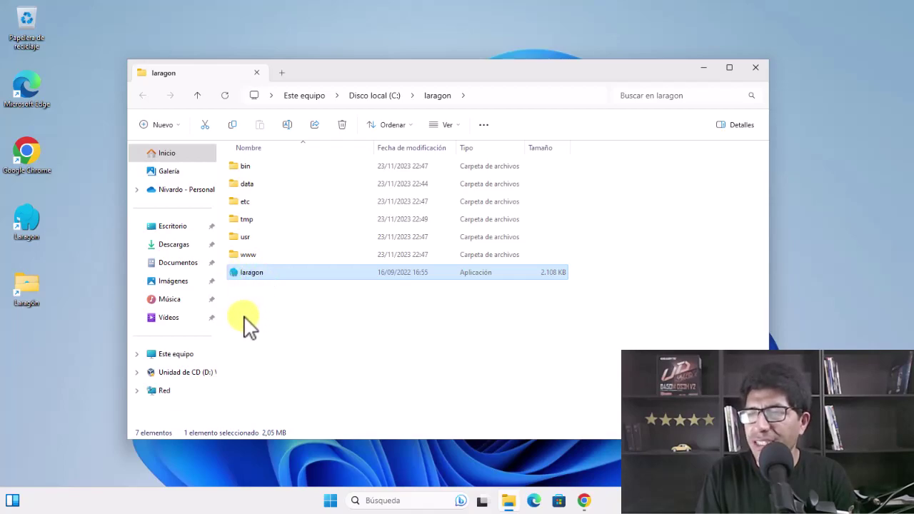
Launch the laragon application, allow it to make changes to the device, and reposition its window over the folder
double_click(248, 273)
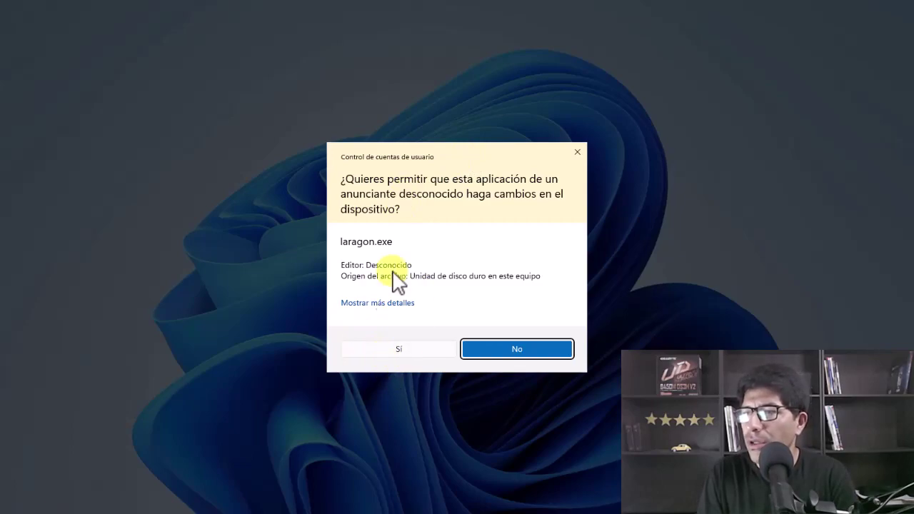
click(400, 349)
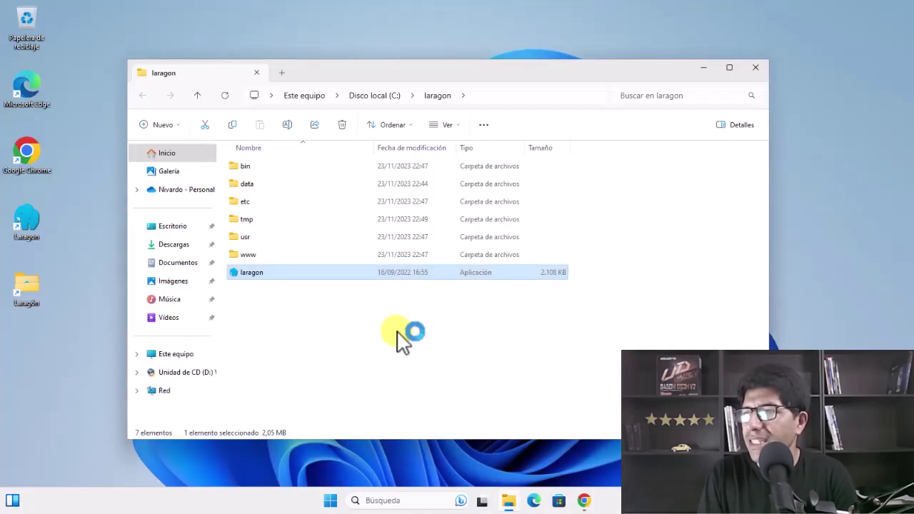
drag(505, 123, 534, 148)
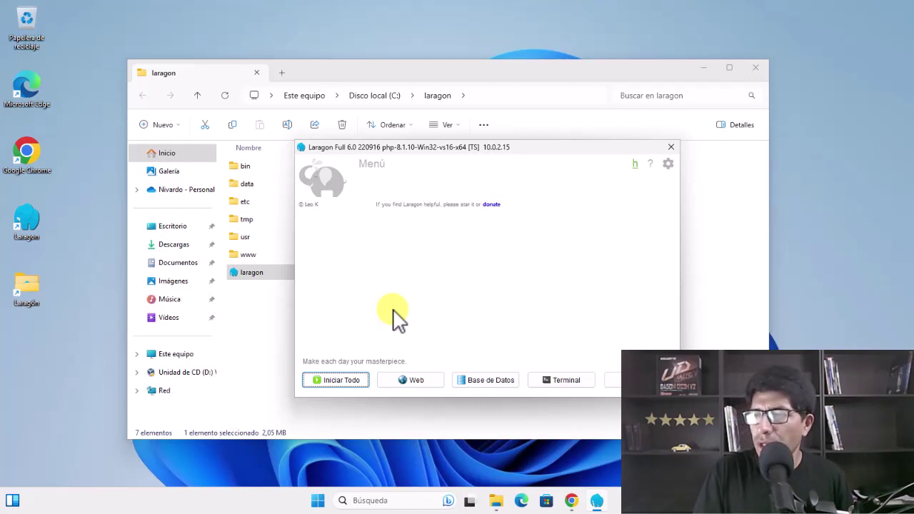
Start all Laragon services and allow Apache HTTP Server and mysqld through the Windows firewall
click(345, 381)
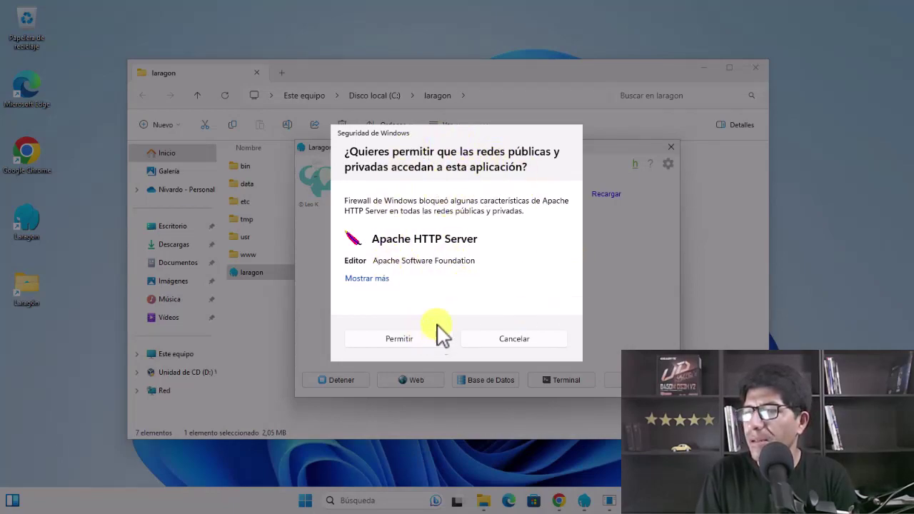
click(393, 338)
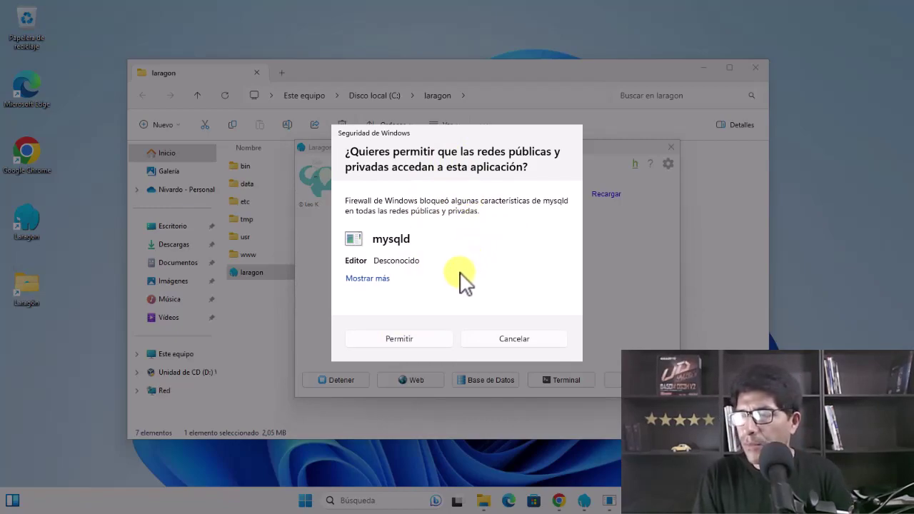
click(398, 339)
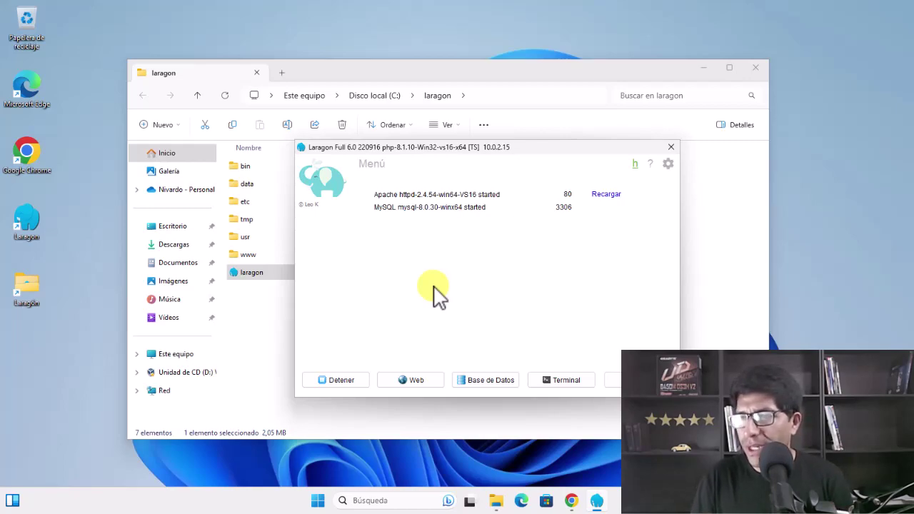
Switch to Google Chrome and load the localhost page in a new browser tab
click(572, 500)
click(155, 11)
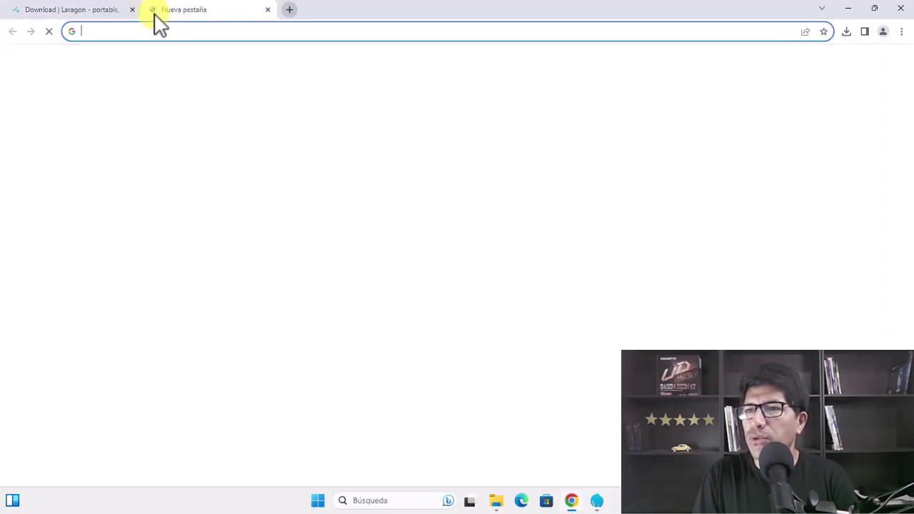
click(157, 31)
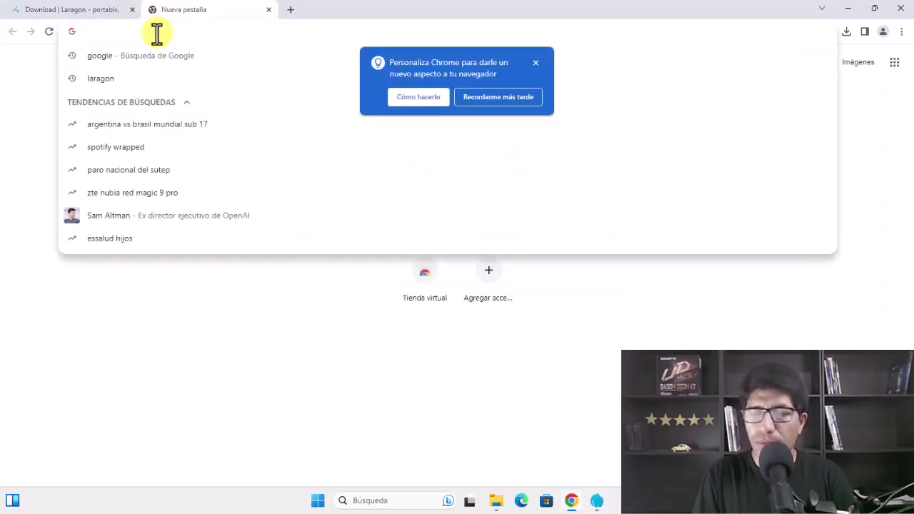
text(localhost)
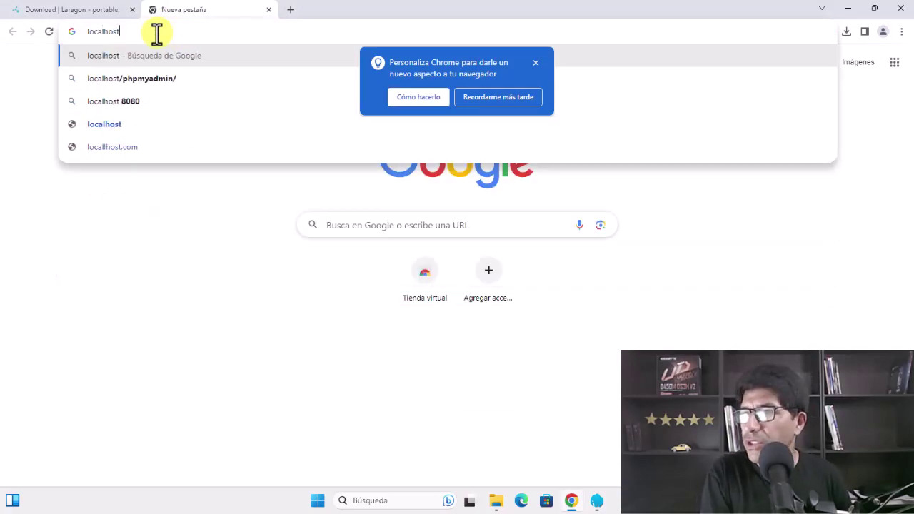
key(Return)
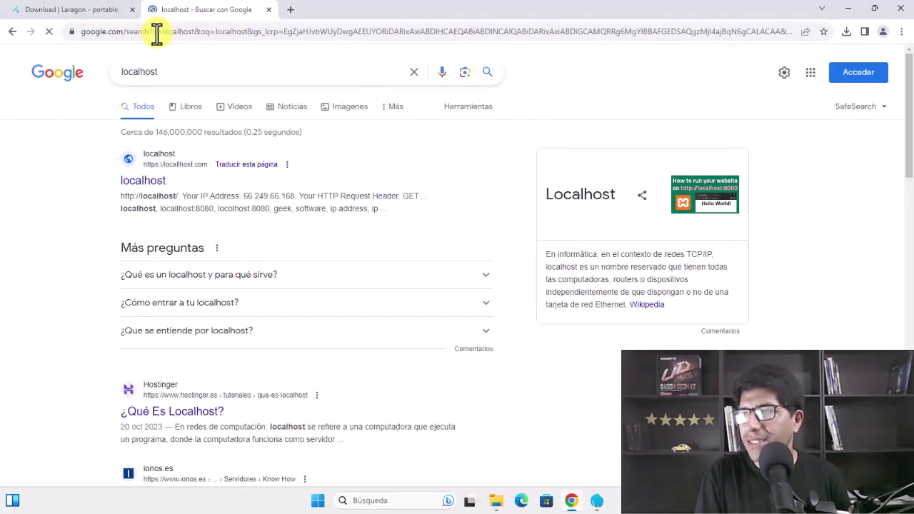
click(157, 33)
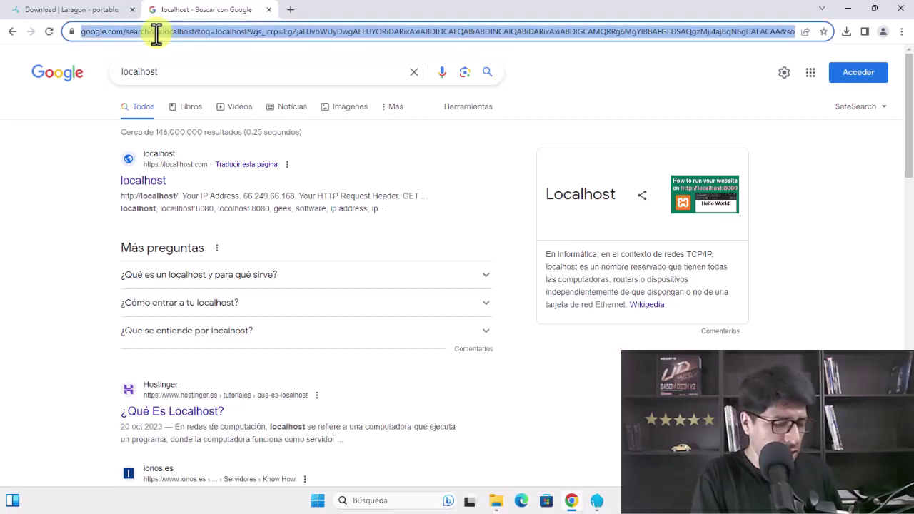
text(local)
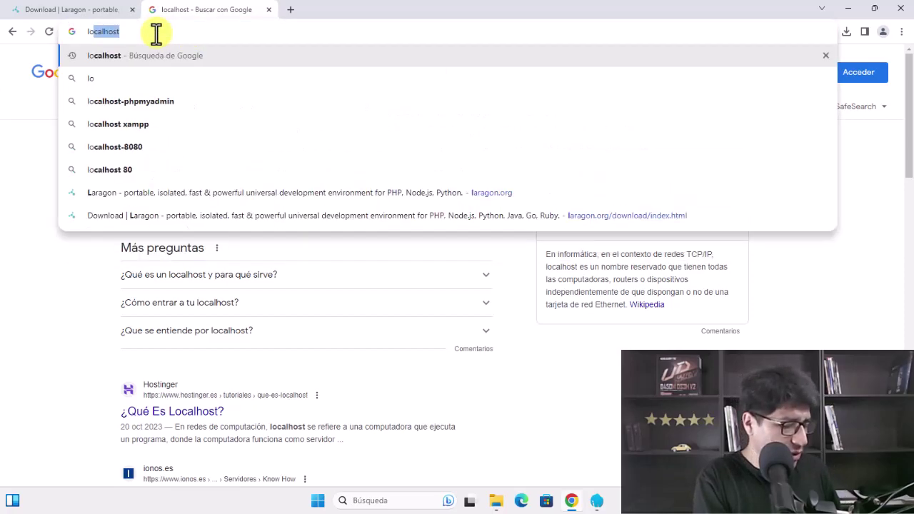
text(hos)
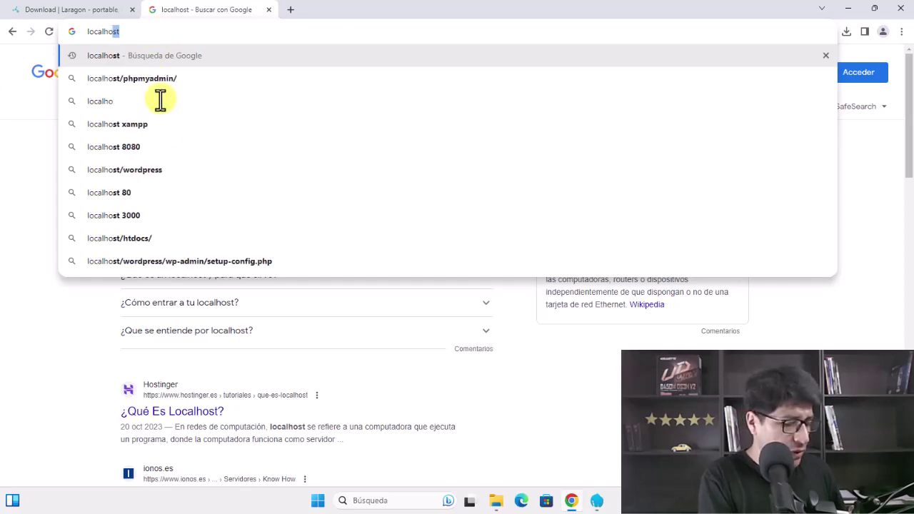
key(Return)
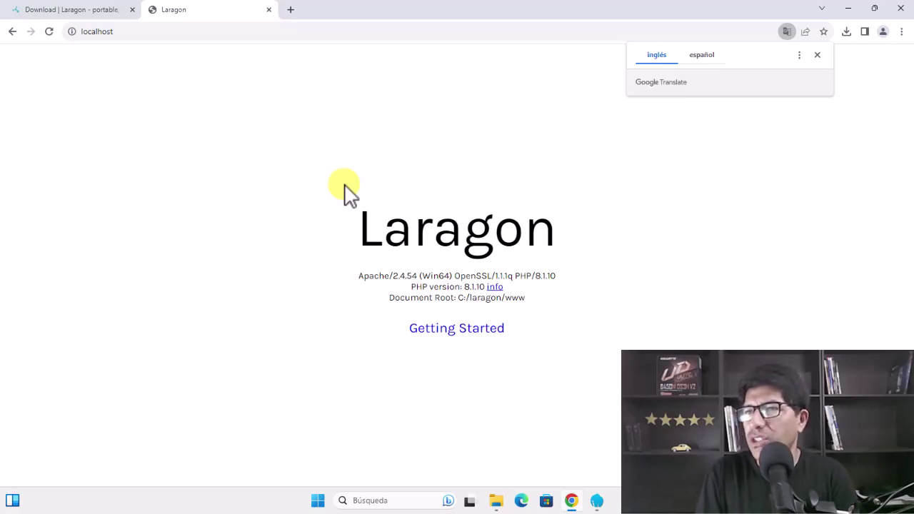
Switch to Laragon and open its local web page in the default browser
click(597, 502)
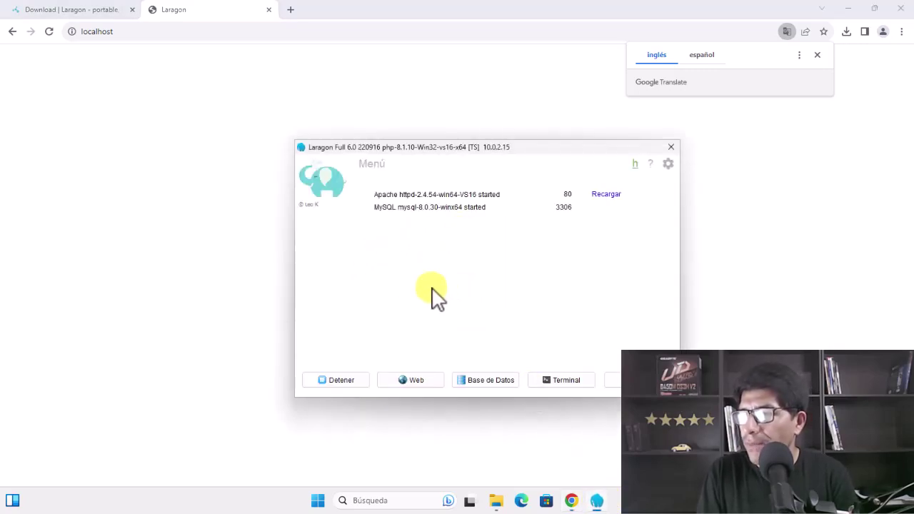
click(414, 382)
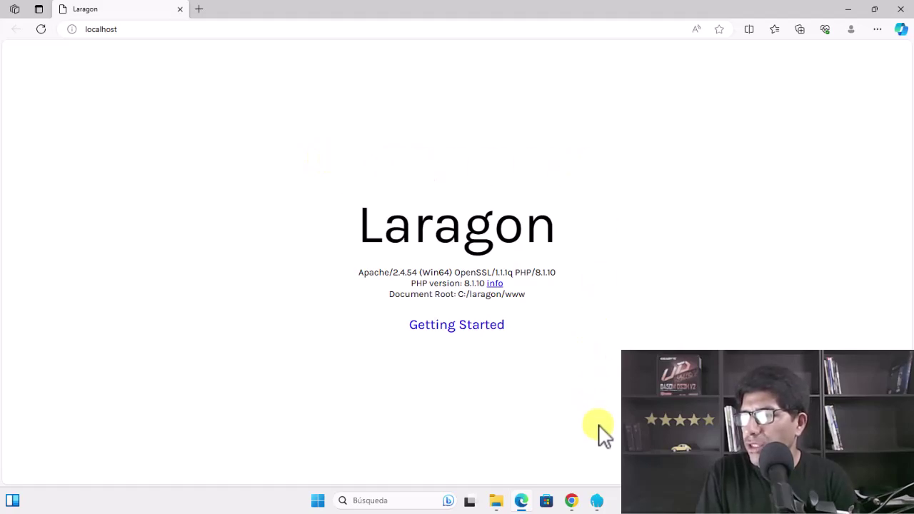
Stop all services in Laragon and reload the localhost page in Microsoft Edge to check the connection
click(597, 501)
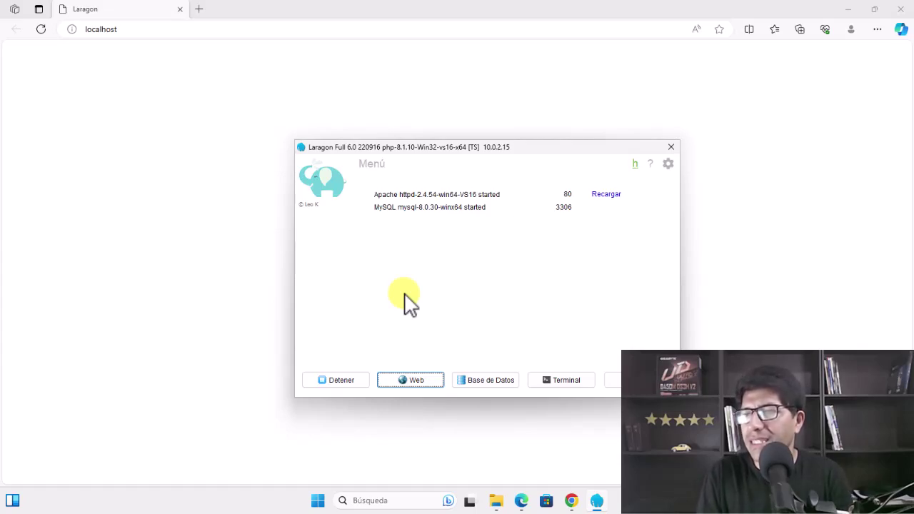
click(342, 381)
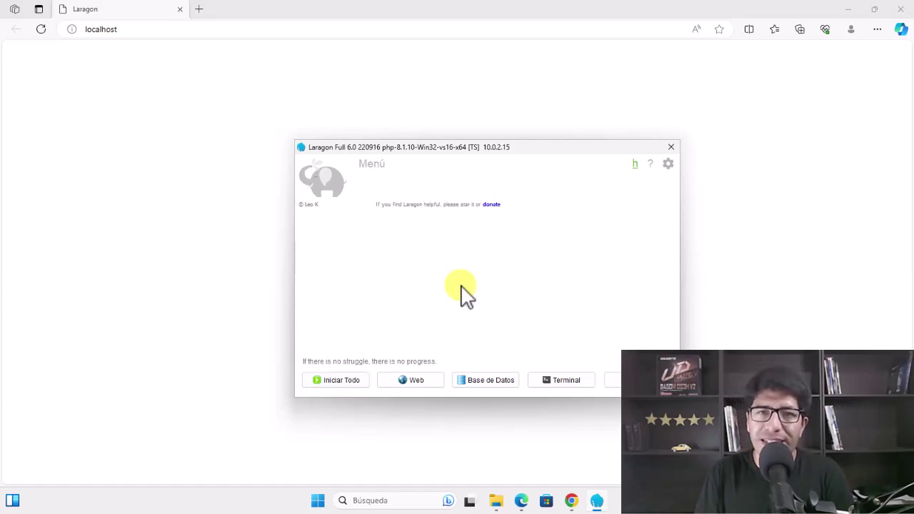
click(213, 154)
click(40, 29)
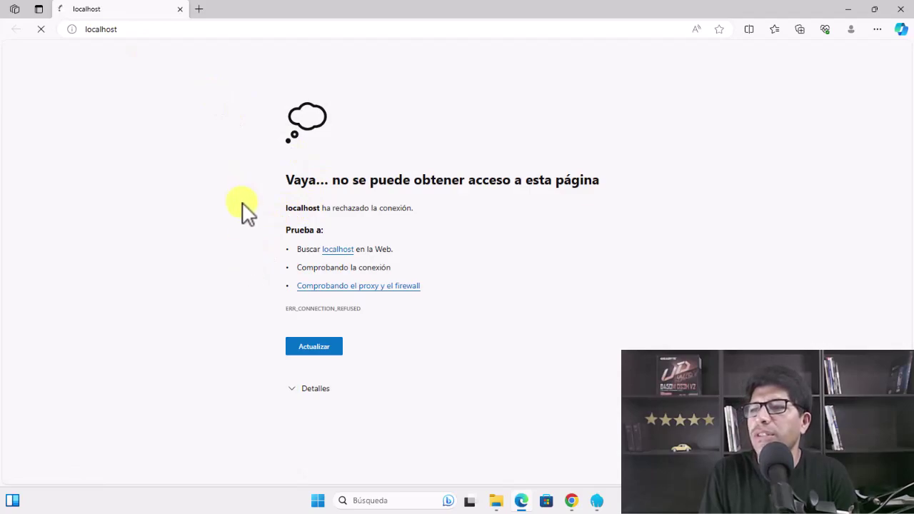
key(F5)
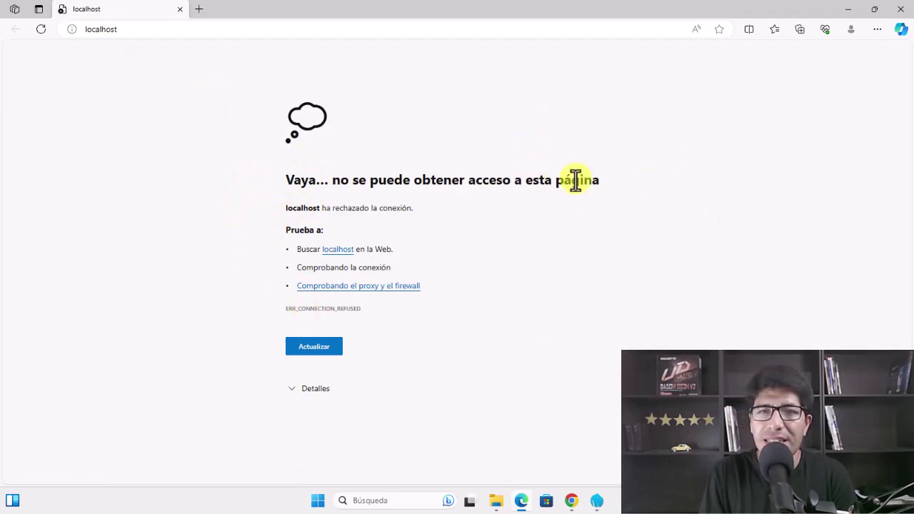